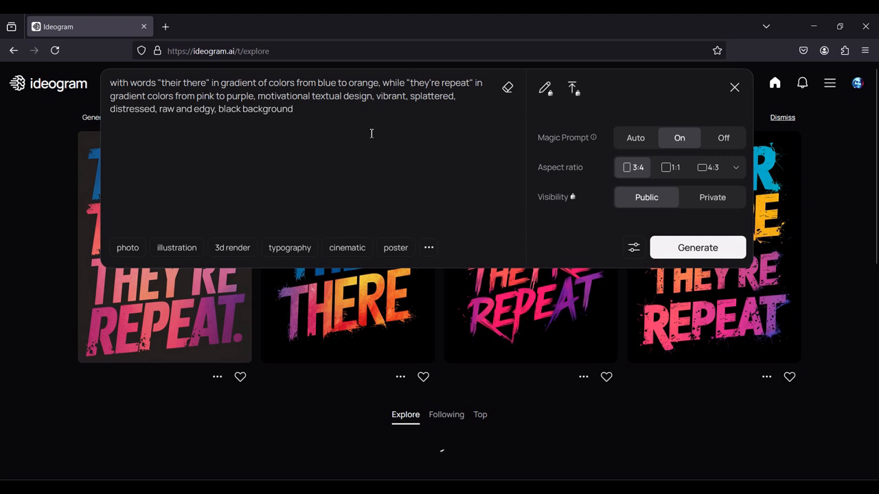
drag(294, 110, 116, 84)
click(244, 92)
drag(220, 83, 456, 83)
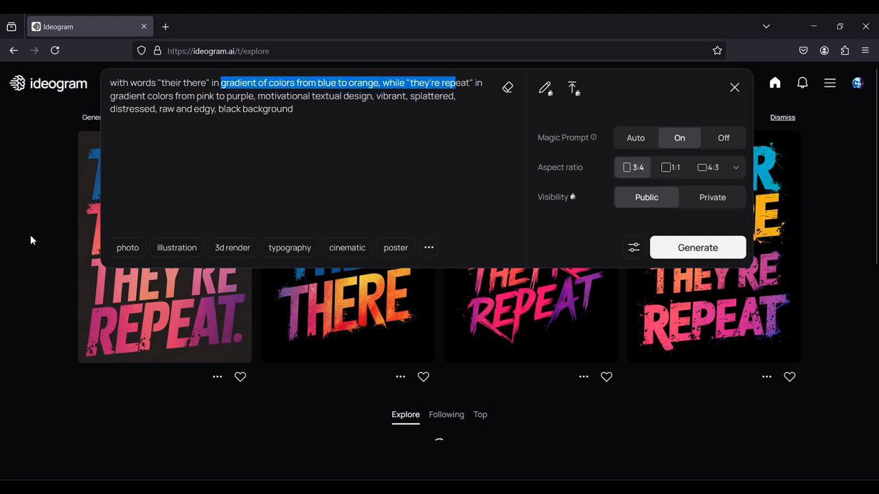
Collapse the expanded prompt editor and save the third generated "Their There They're Repeat" image to the computer
click(61, 255)
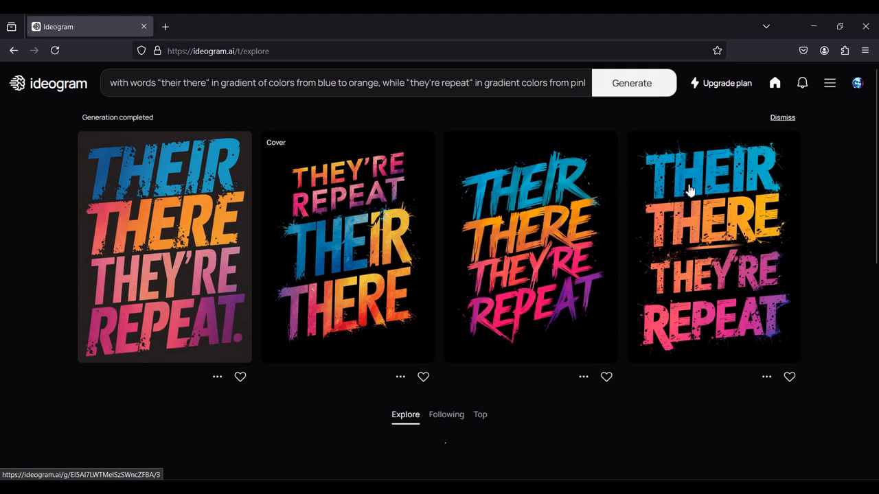
right_click(705, 227)
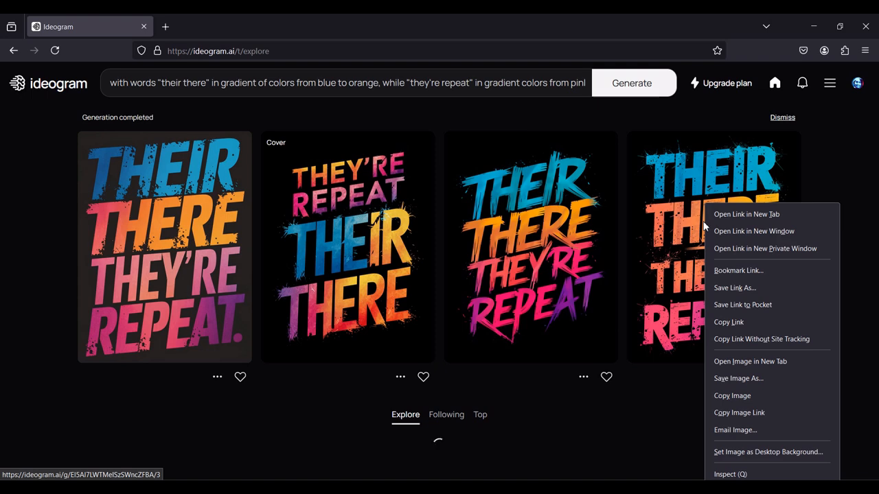
right_click(576, 243)
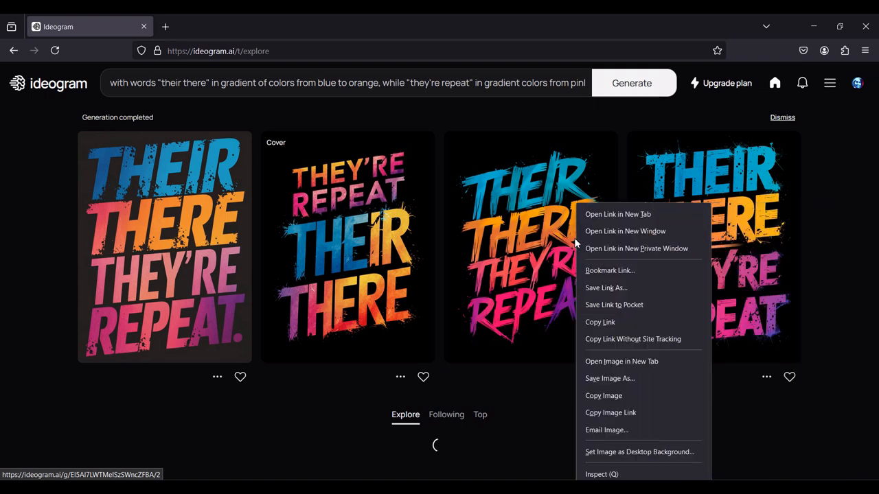
click(609, 381)
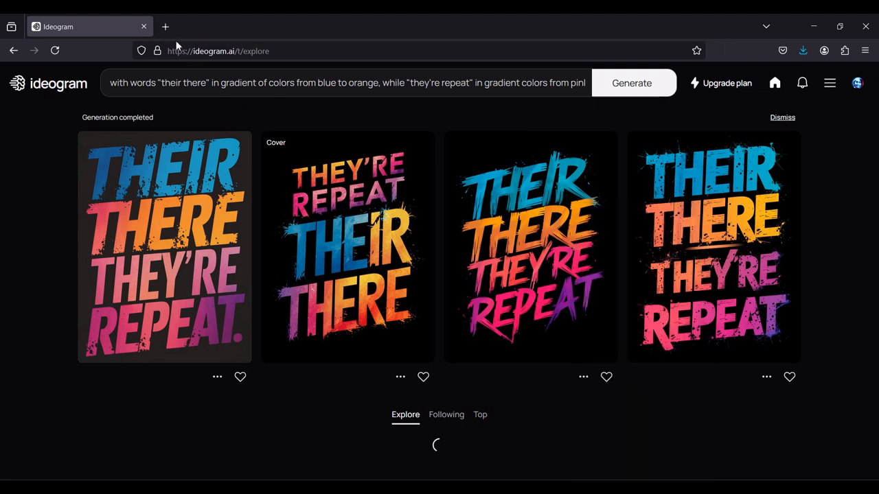
Upload the saved design to upscale.media/upload in a new browser tab and set its AI upscaling to 4x
click(167, 28)
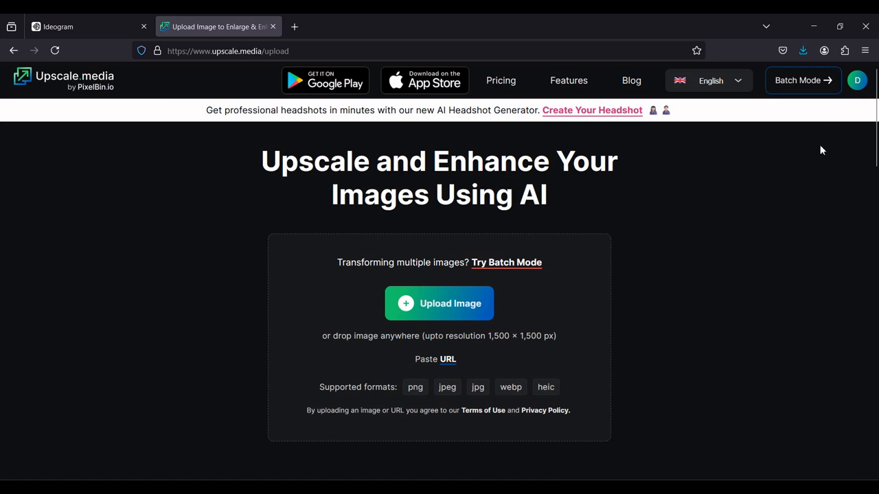
click(458, 305)
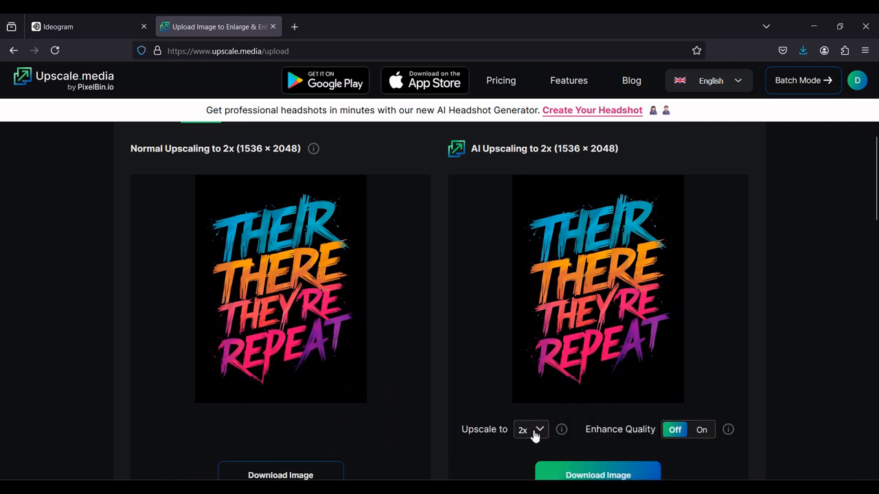
click(534, 434)
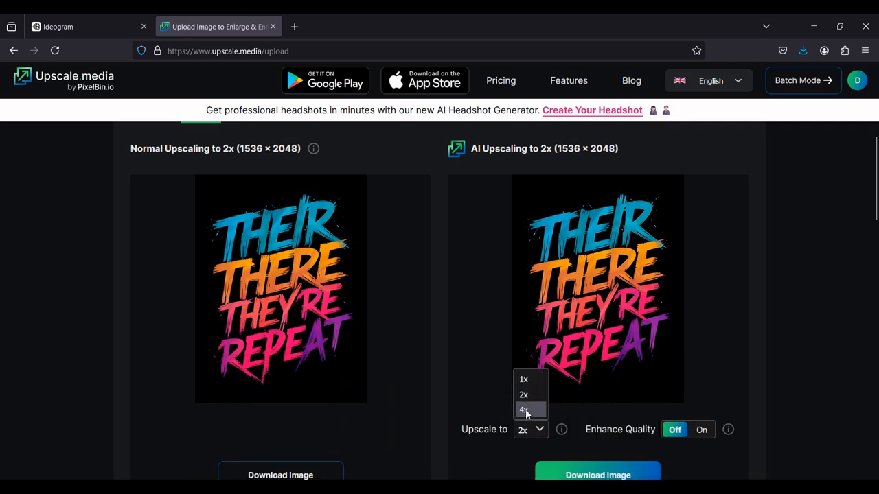
click(524, 410)
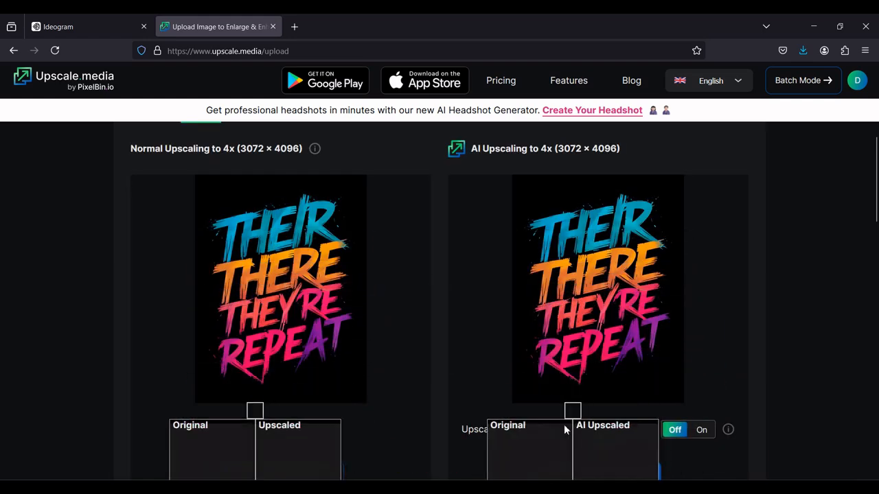
Download the AI-upscaled version of the design and dismiss the downloads list
scroll(821, 254, down, 2)
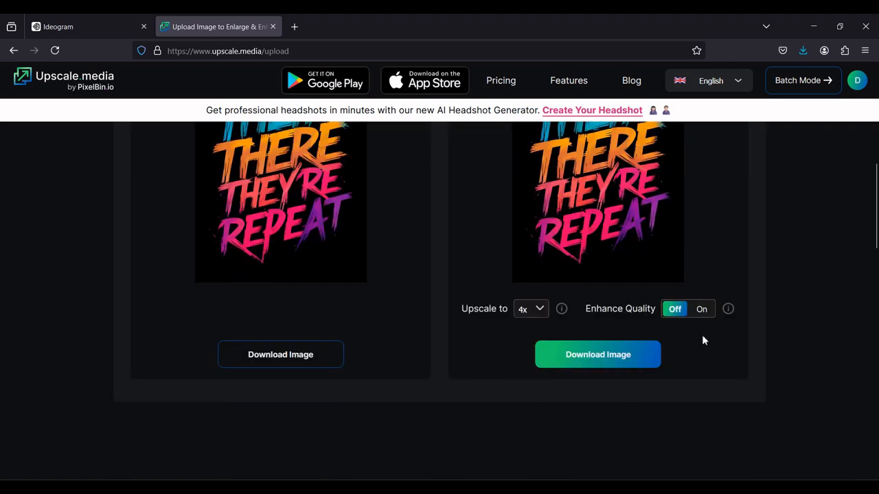
click(588, 364)
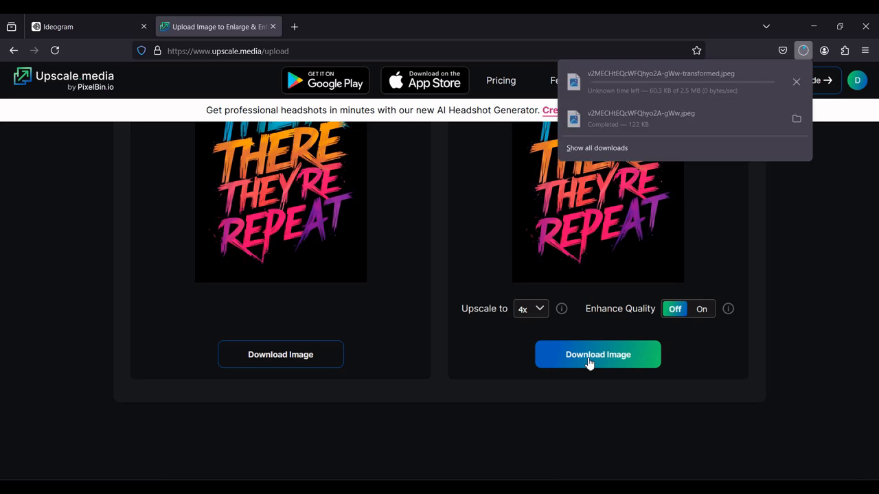
click(851, 269)
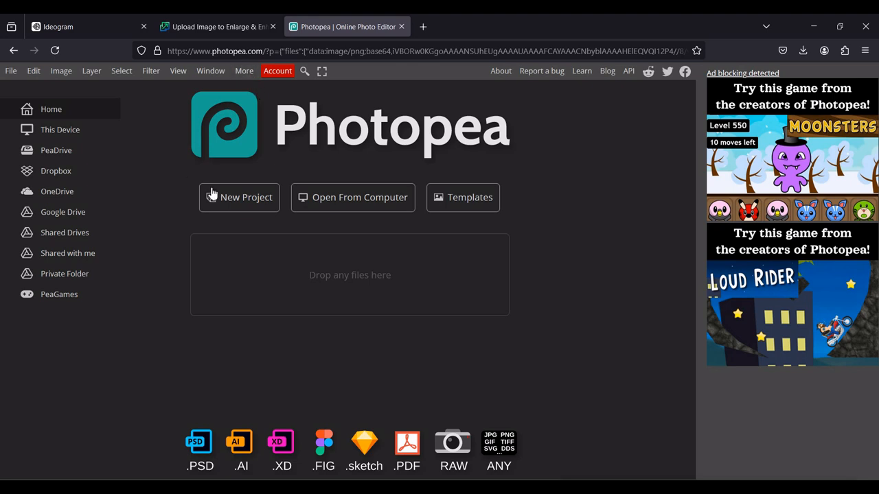
Create a new Photopea project 4500 pixels wide and 5400 pixels high at 300 DPI with a black background
click(232, 199)
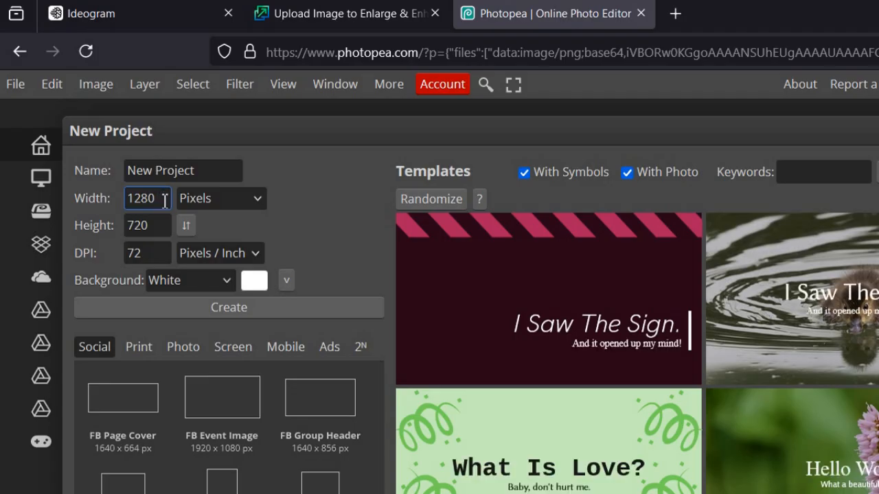
double_click(144, 199)
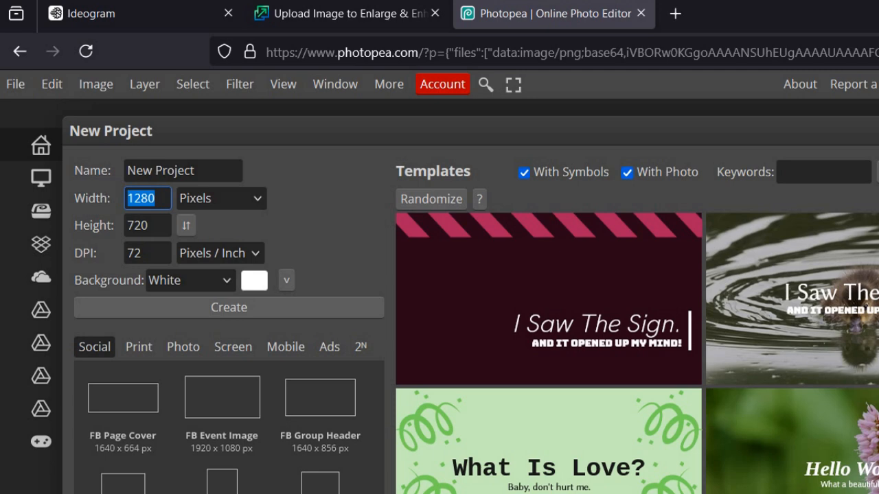
text(4500)
double_click(146, 226)
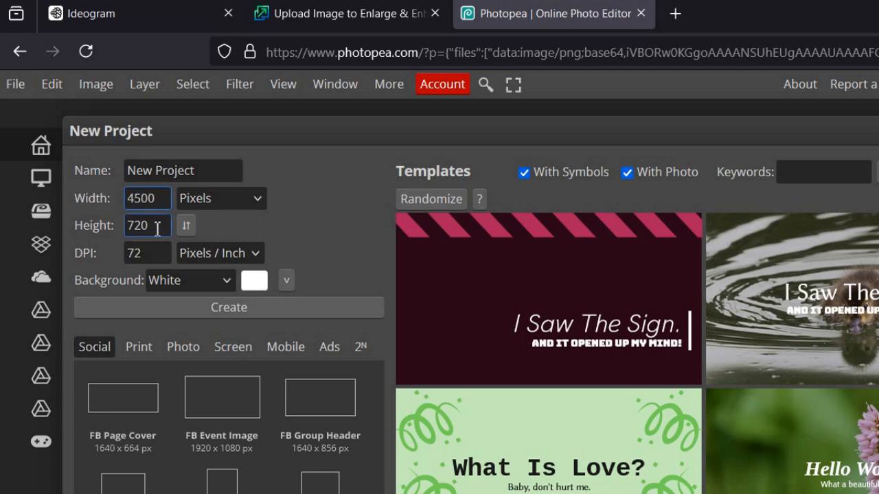
text(5400)
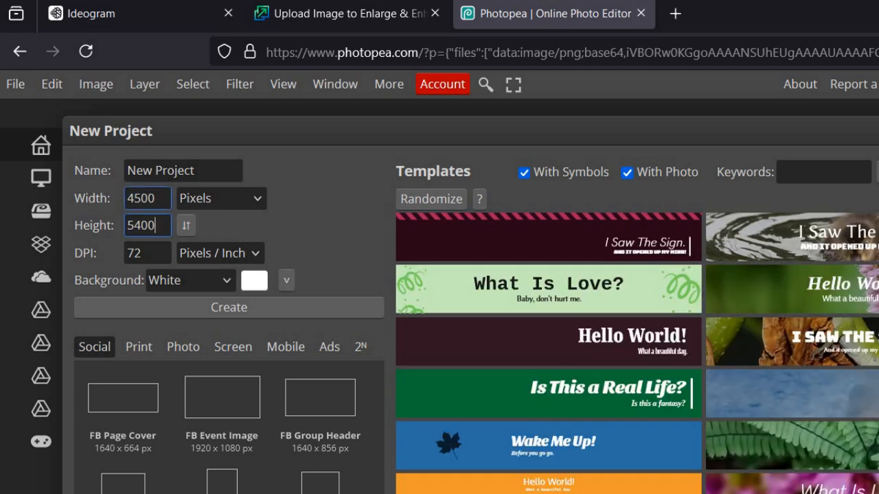
click(149, 253)
drag(150, 254, 92, 254)
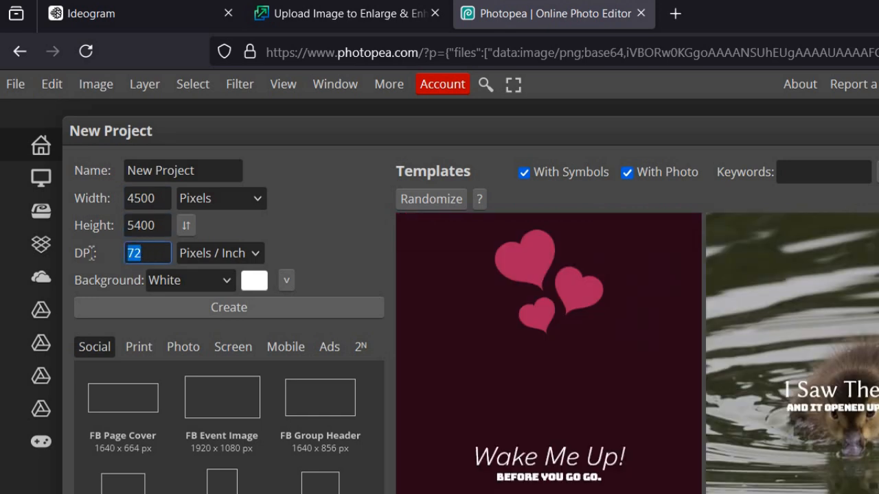
text(300)
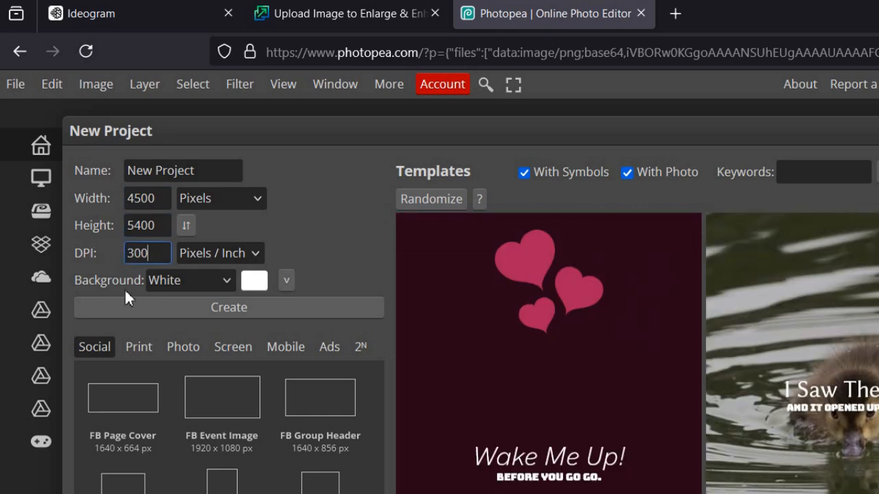
click(201, 285)
click(194, 330)
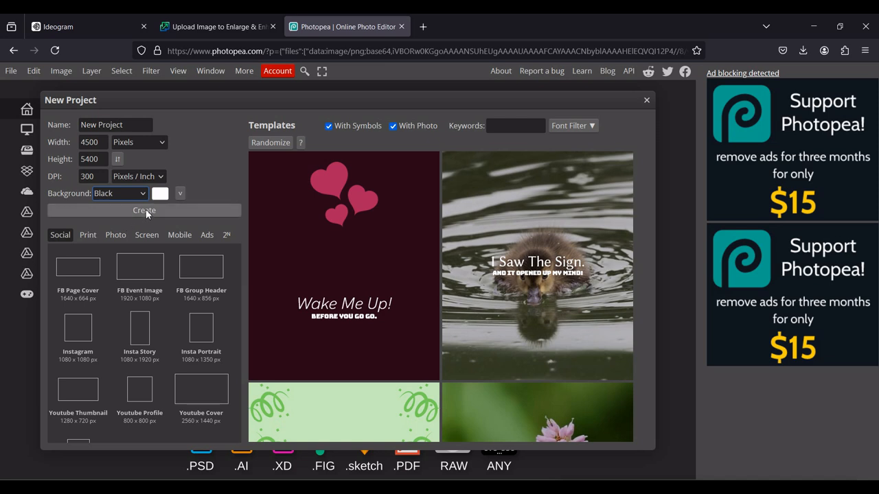
click(145, 211)
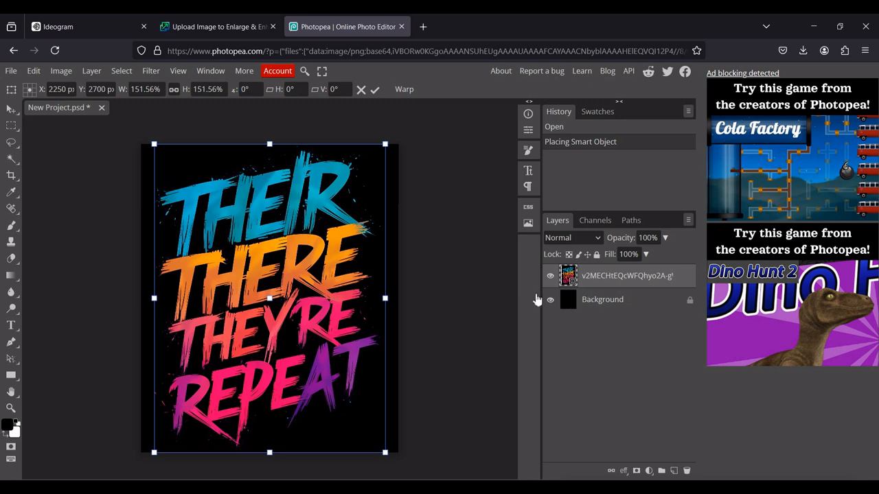
Confirm the placement of the upscaled design on the canvas and rasterize its layer
click(374, 91)
right_click(594, 278)
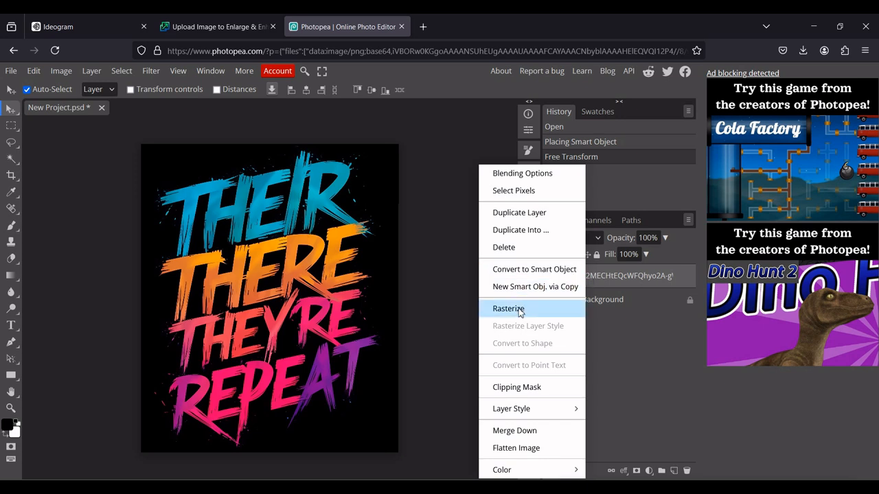
click(508, 309)
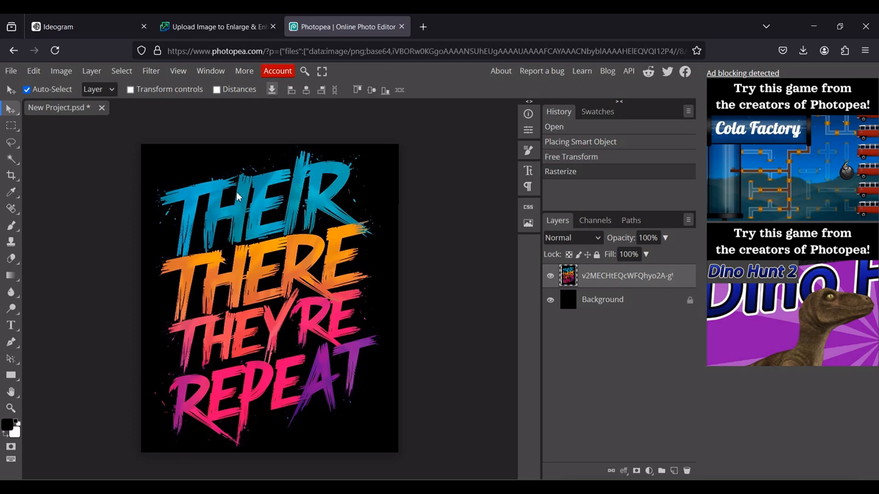
Clear the black areas from the design layer using the Magic Wand at tolerance 100 with Contiguous off, and deselect
click(11, 159)
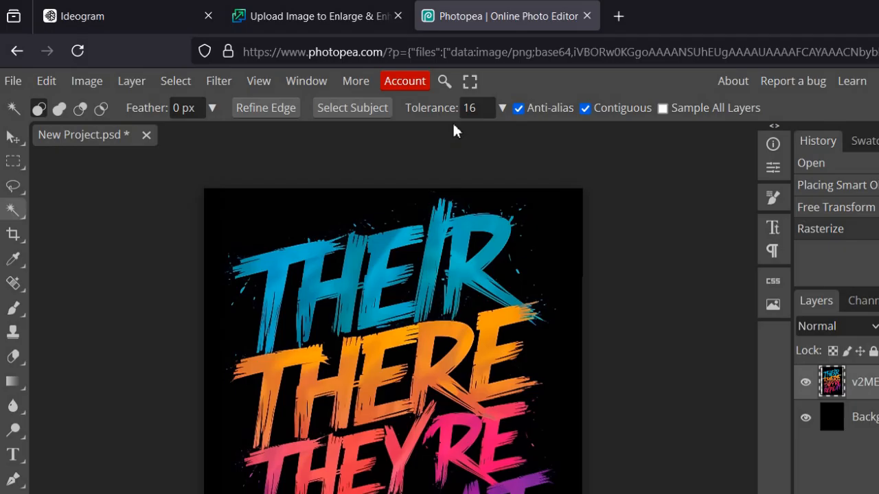
drag(486, 110, 457, 103)
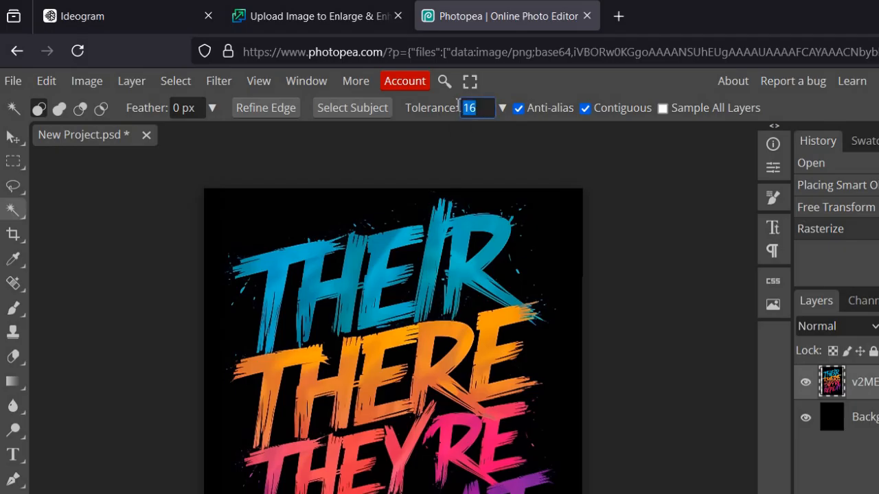
text(100)
click(585, 109)
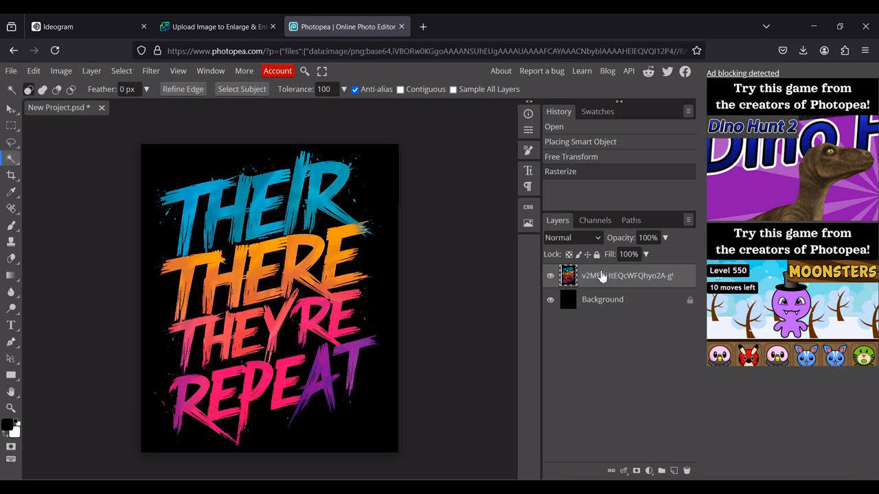
click(328, 226)
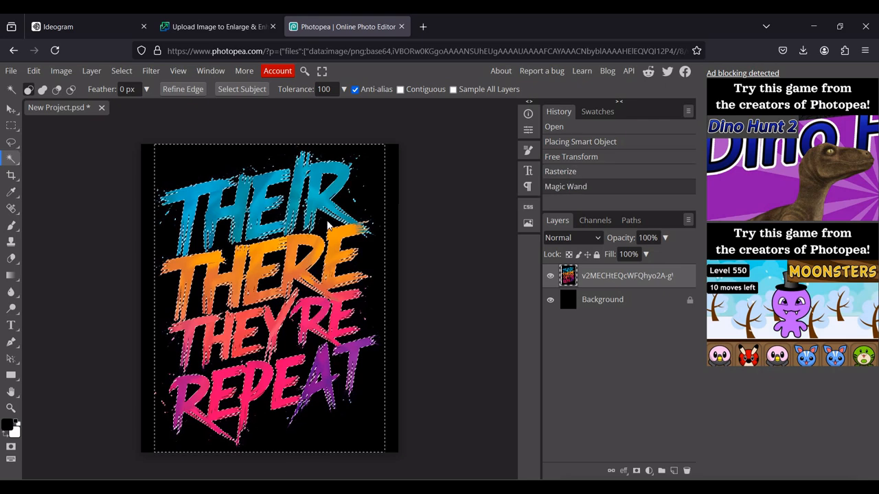
click(36, 73)
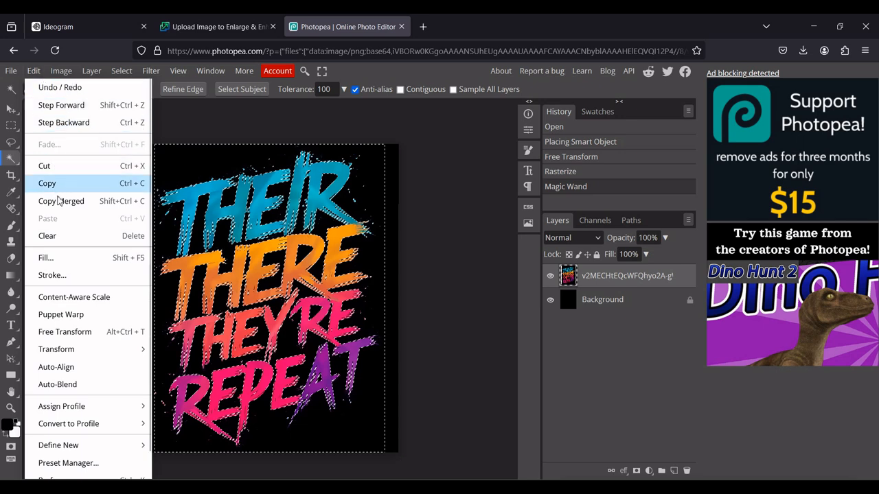
click(136, 241)
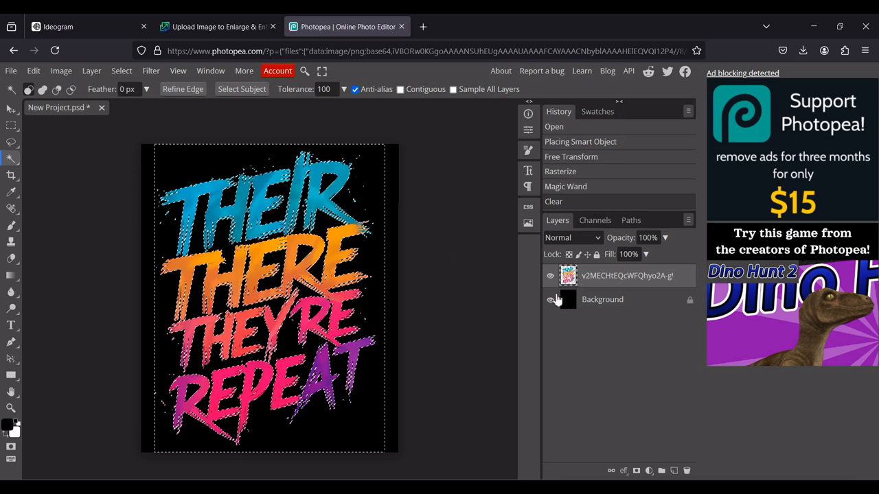
click(127, 74)
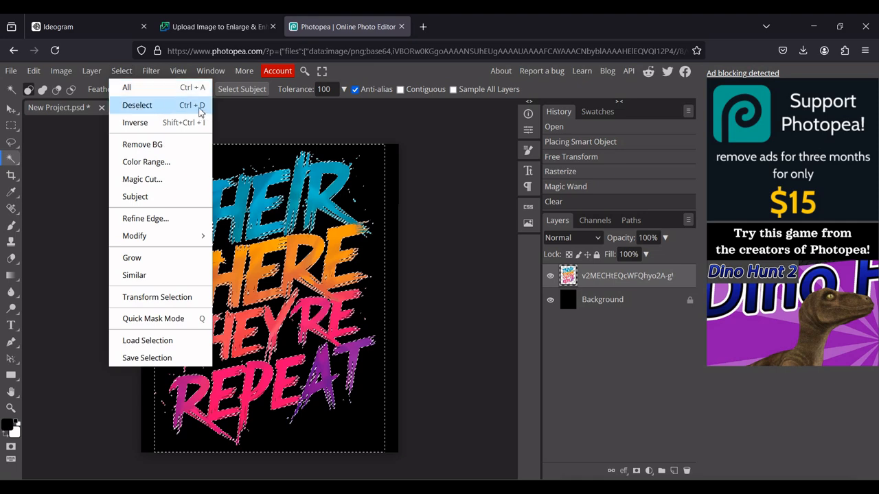
click(148, 107)
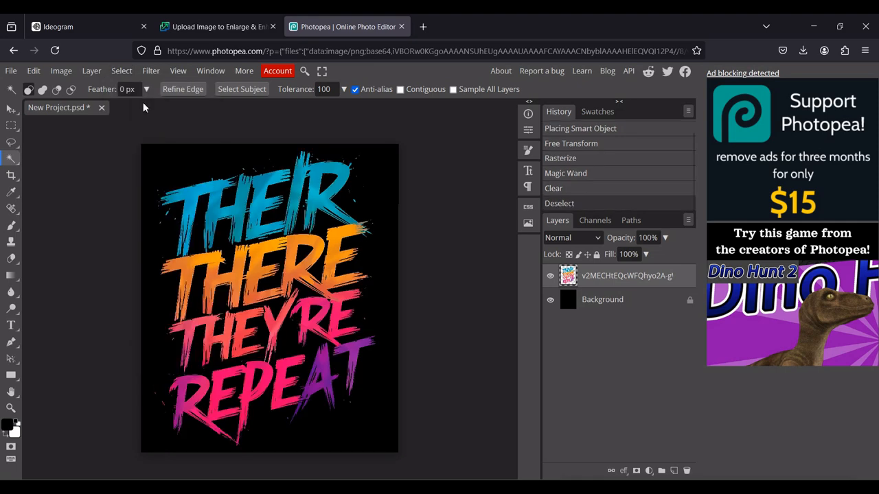
Hide the Background layer to check the design's transparency, and show it again
click(552, 301)
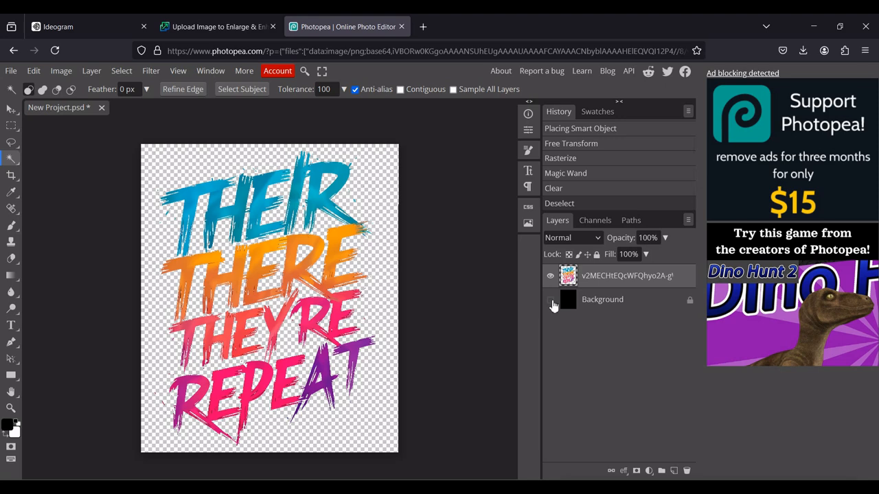
click(550, 300)
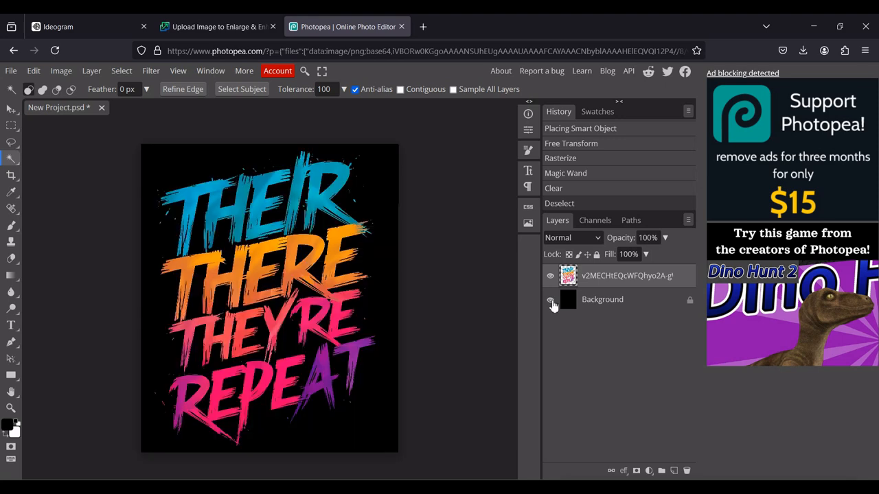
Shift the design layer slightly to the right on the canvas with the Move tool
click(10, 112)
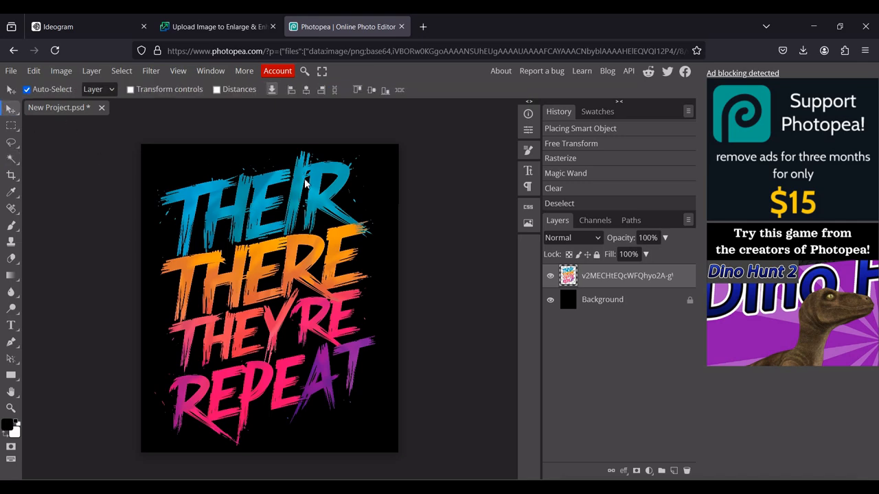
drag(311, 190, 313, 192)
mouse_move(490, 78)
mouse_down()
mouse_move(485, 65)
mouse_move(489, 77)
mouse_up()
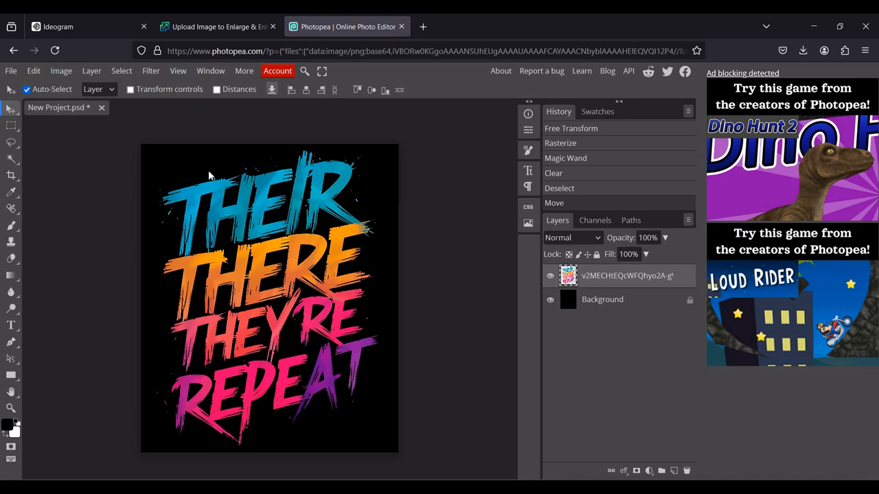
Hide the black Background layer and start a PNG export of the transparent design
click(550, 300)
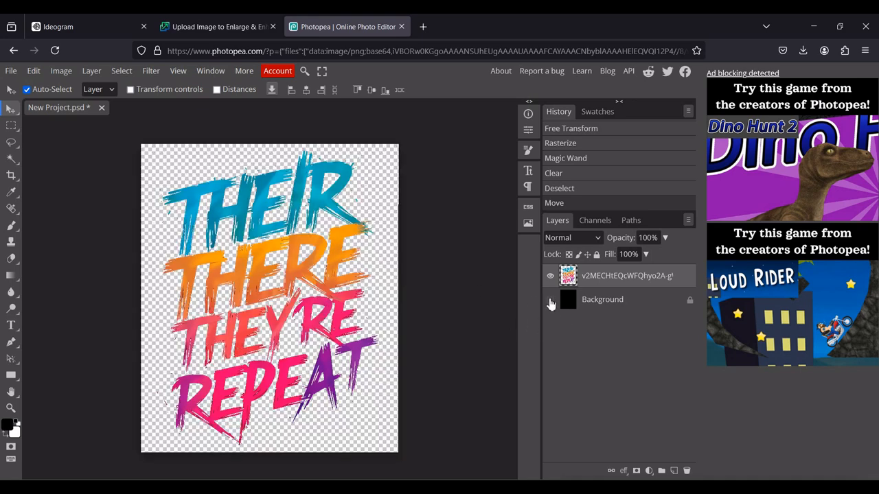
click(12, 71)
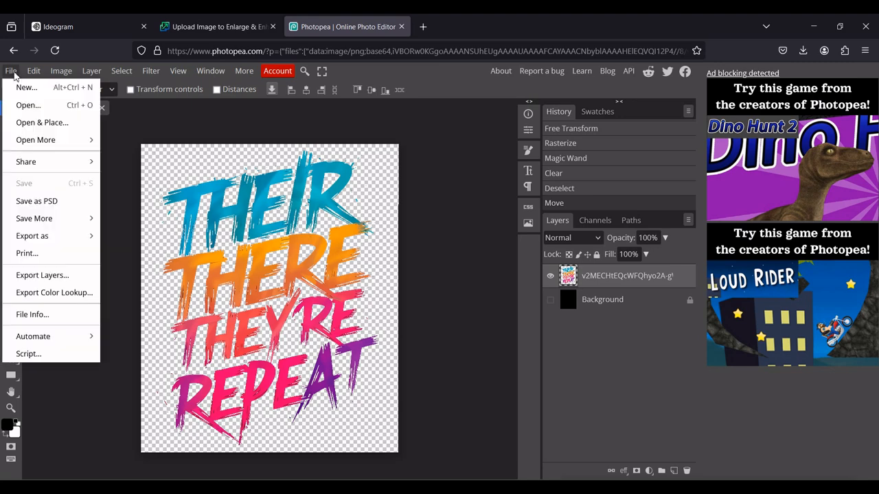
mouse_move(48, 235)
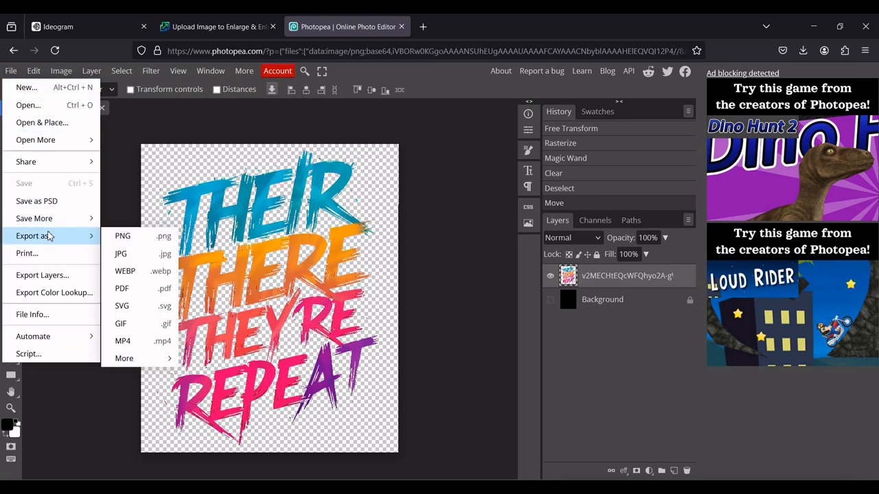
click(145, 237)
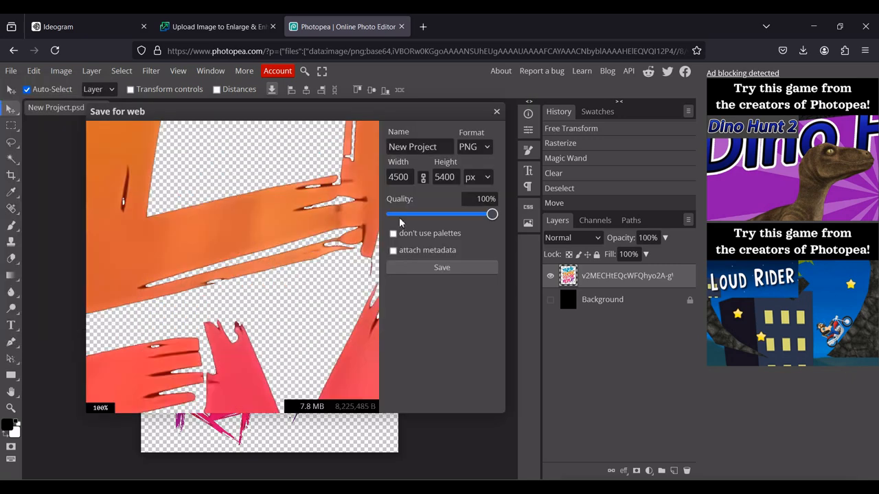
Name the export file "there" and save it as a PNG
click(443, 149)
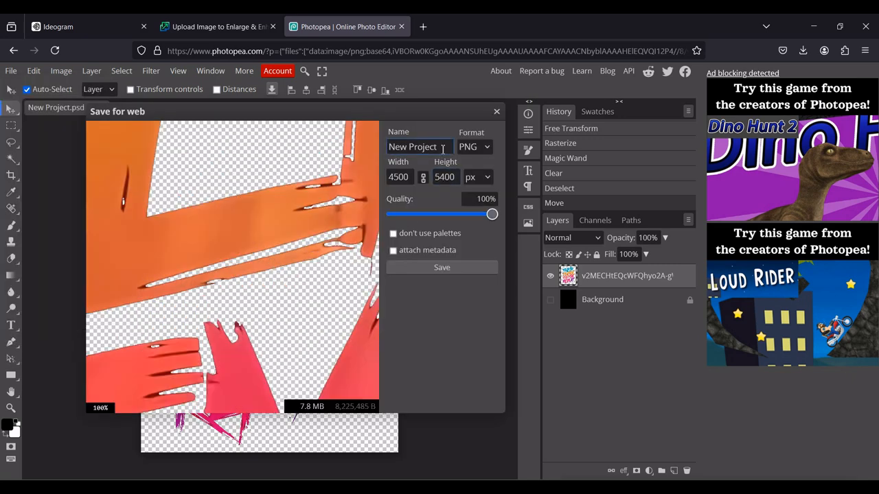
drag(443, 149, 380, 146)
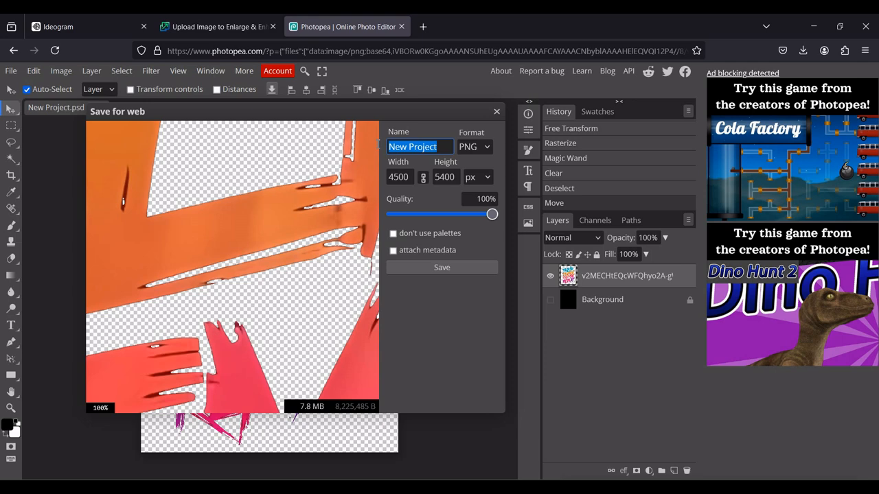
text(th)
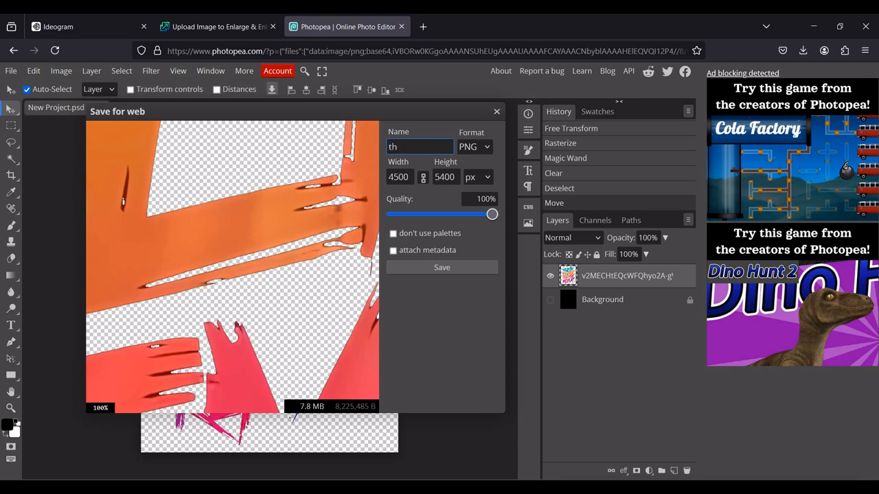
text(ere)
click(454, 267)
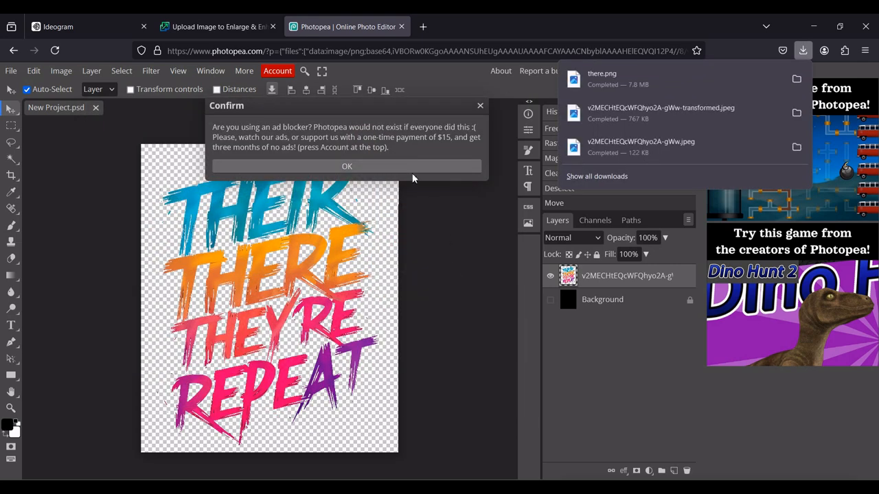
Dismiss the ad blocker notice and show the Background layer again
click(481, 107)
click(480, 107)
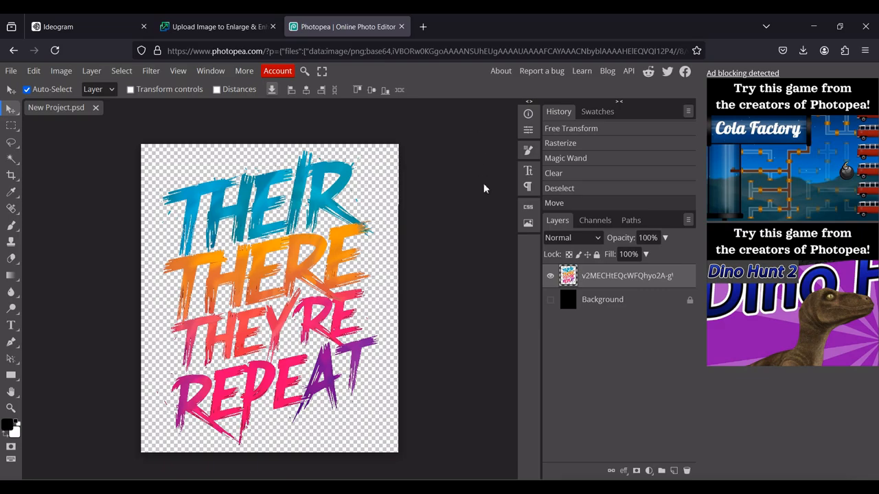
click(551, 300)
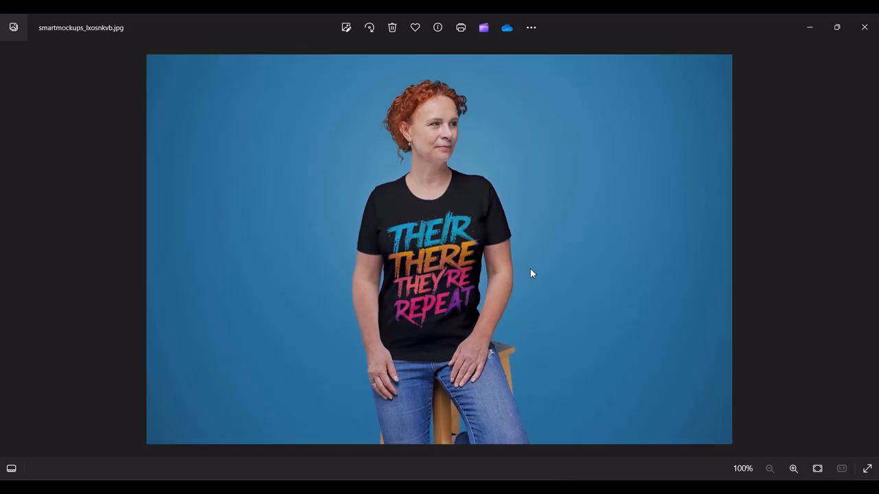
Examine the lettering design on the black T-shirt in the mockup photo, both close up and as a whole
scroll(484, 138, up, 3)
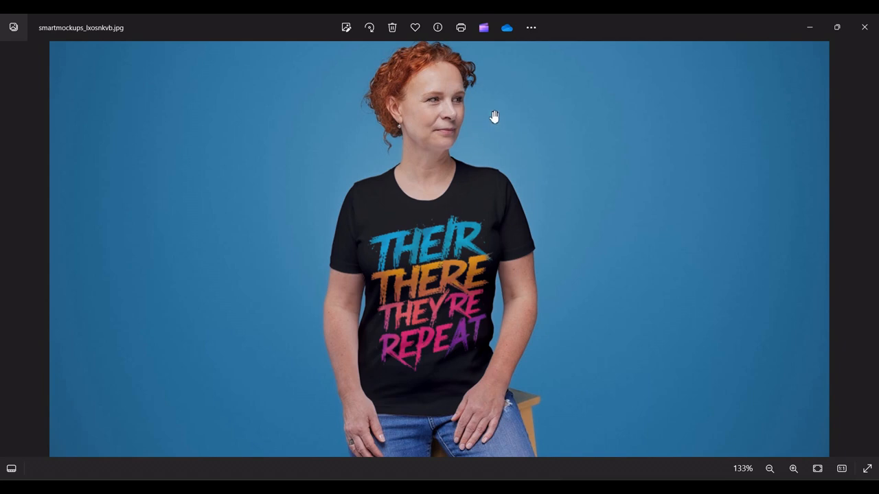
scroll(528, 190, down, 2)
scroll(458, 245, up, 4)
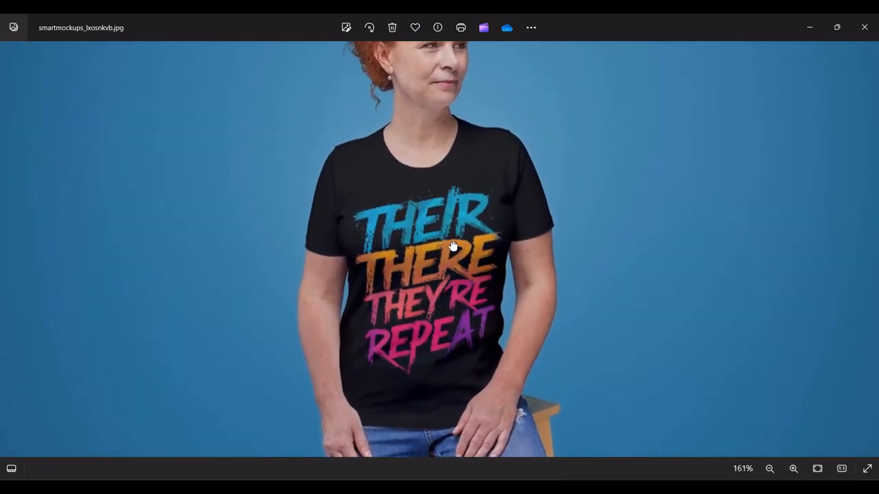
drag(453, 247, 461, 289)
scroll(461, 289, down, 5)
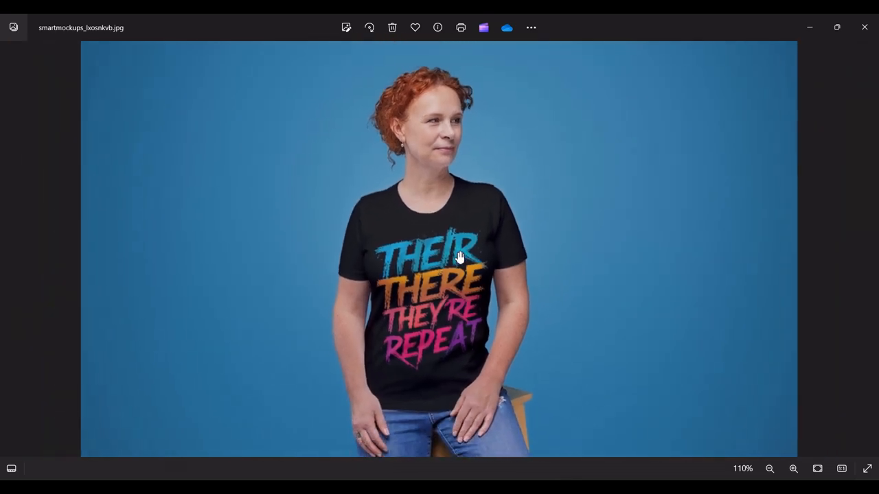
scroll(468, 285, up, 5)
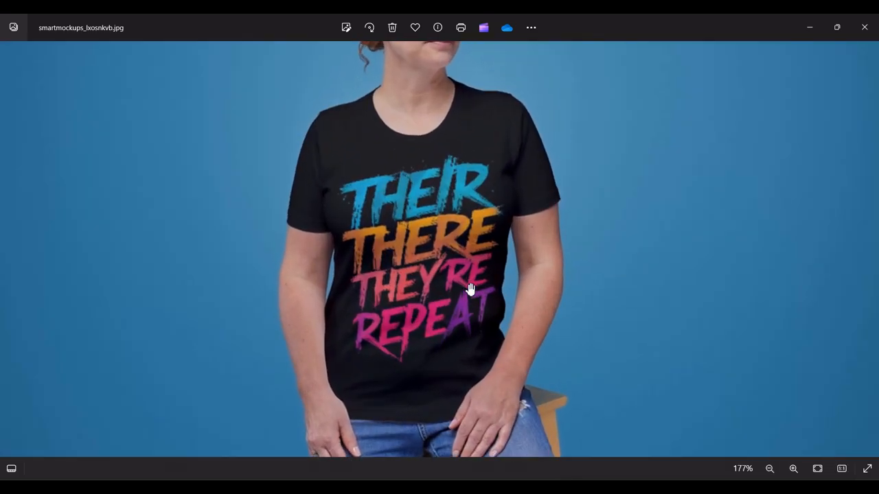
scroll(470, 287, down, 4)
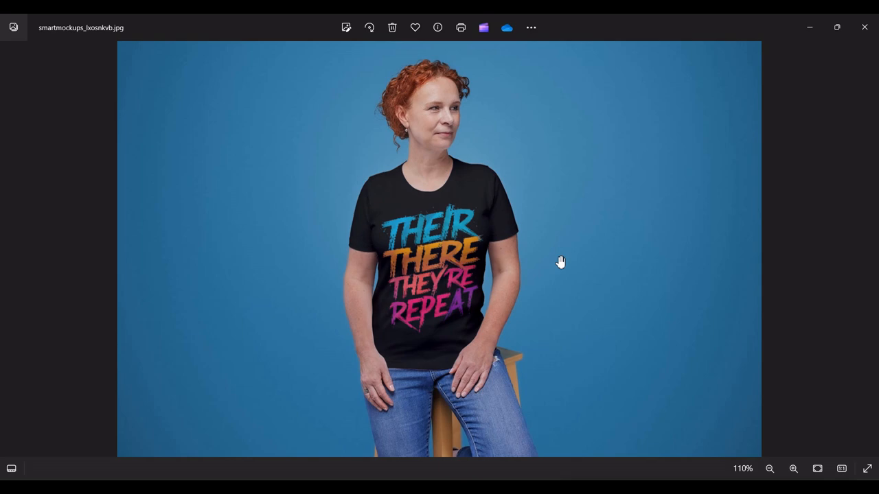
scroll(560, 262, up, 3)
drag(730, 243, 710, 237)
scroll(530, 224, down, 3)
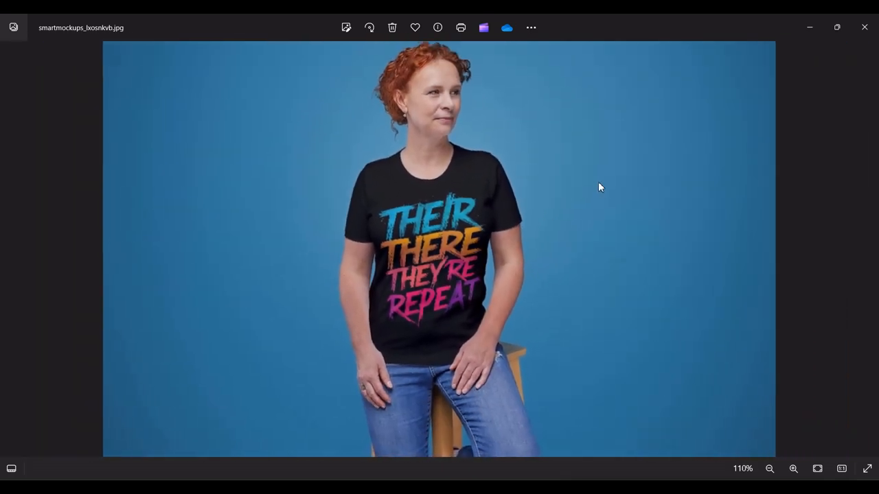
scroll(598, 187, down, 1)
scroll(566, 214, up, 2)
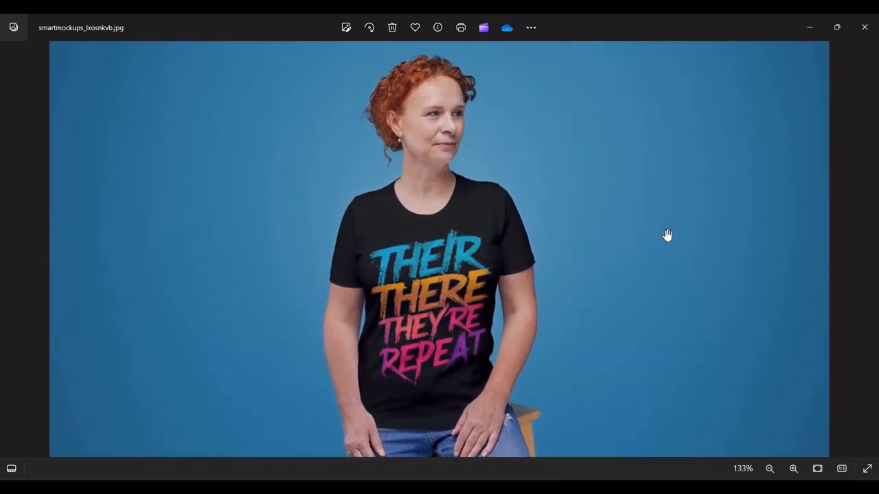
scroll(667, 235, down, 1)
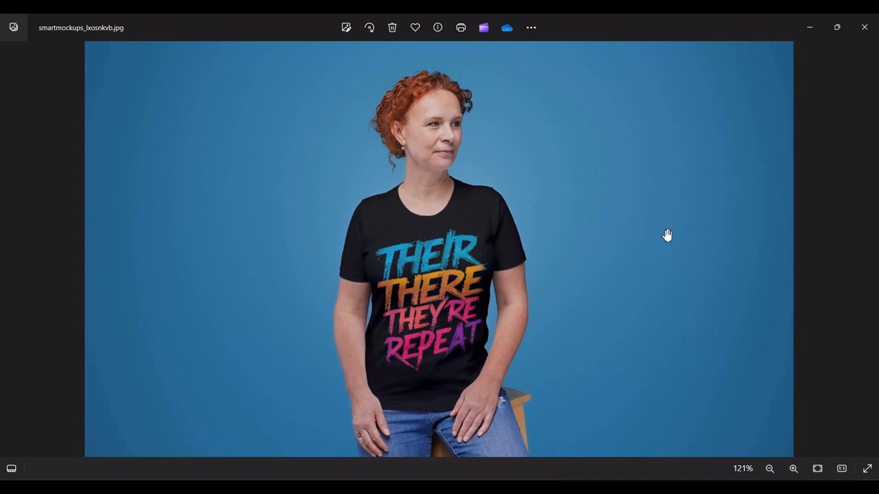